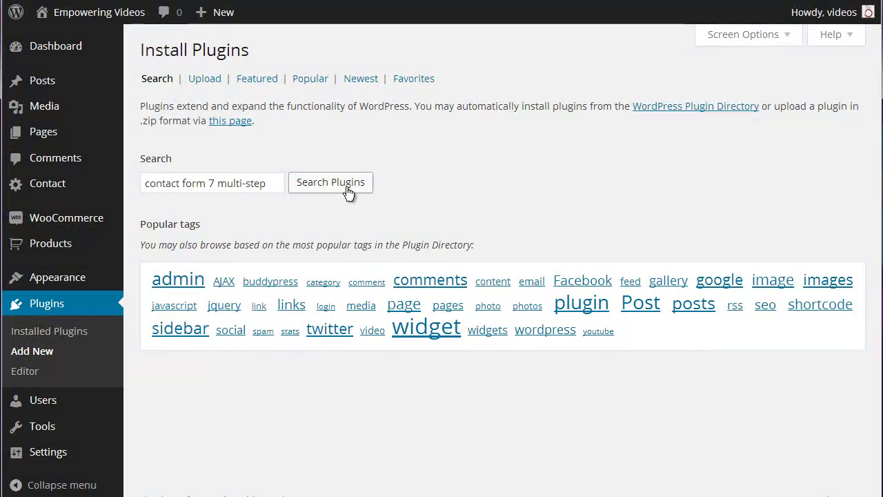
# Step: Find, install and activate the Contact Form 7 Multi-Step Forms plugin
pyautogui.click(349, 190)
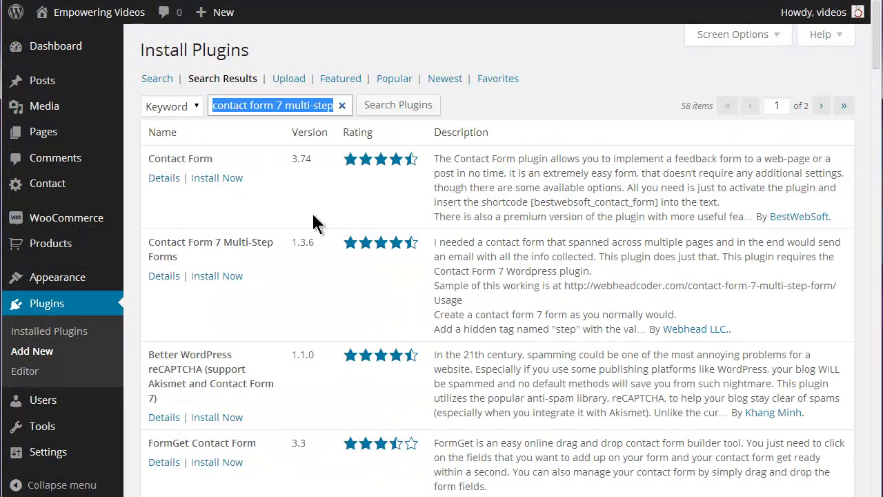
pyautogui.click(216, 278)
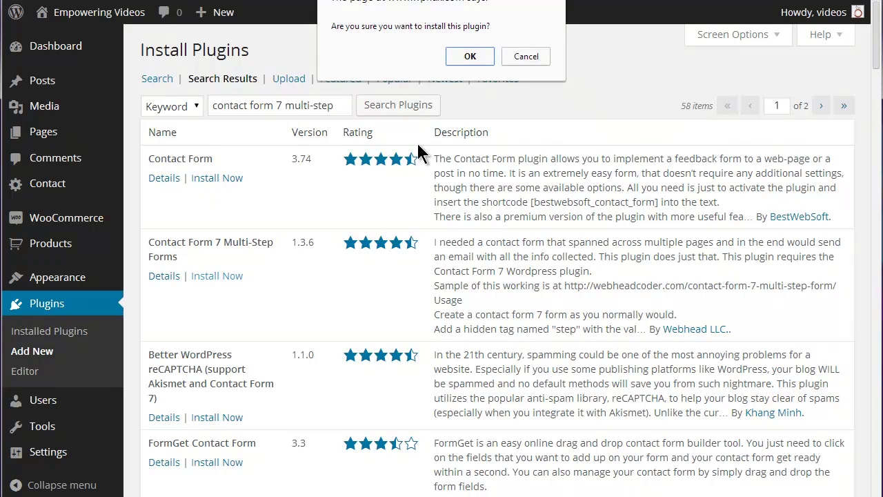
pyautogui.click(472, 57)
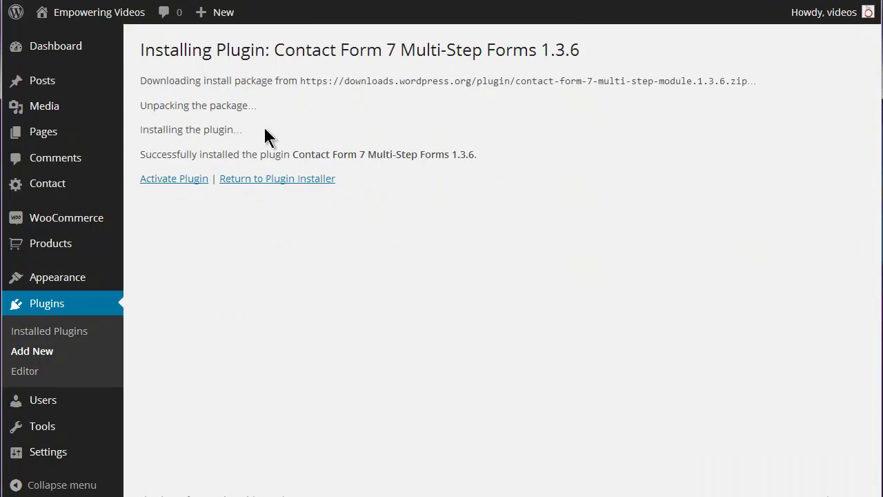
pyautogui.click(177, 180)
# Step: Open Contact form 1 from the Contact Forms list for editing
pyautogui.moveTo(62, 191)
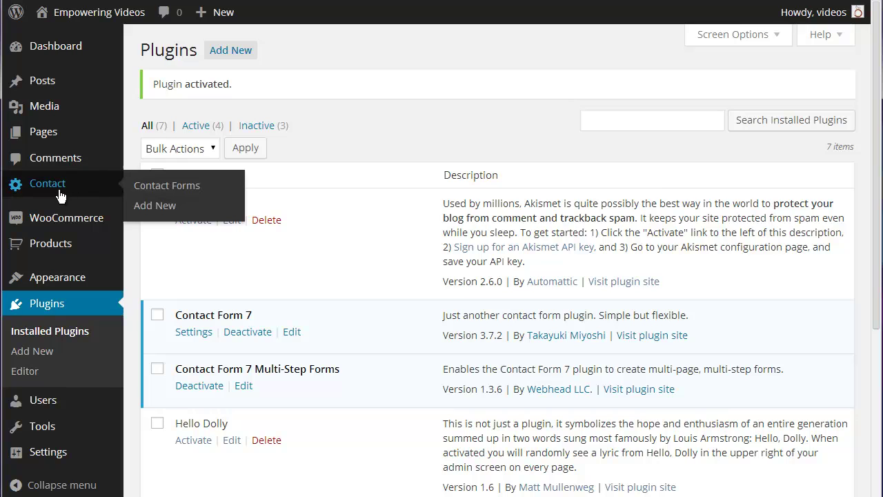
pyautogui.click(130, 184)
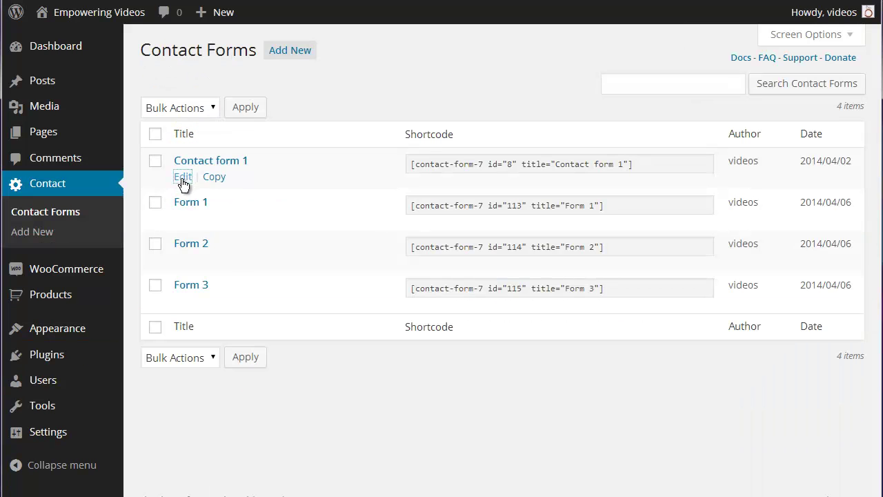
pyautogui.click(182, 177)
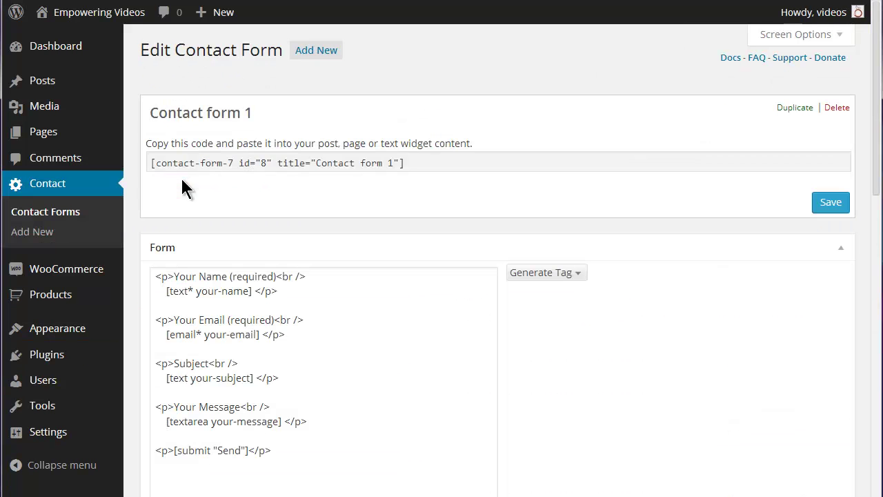
# Step: Check the Generate Tag dropdown's tag types and scroll through the form and mail sections
pyautogui.click(580, 271)
pyautogui.scroll(-2, 672, 269)
pyautogui.scroll(-1, 670, 263)
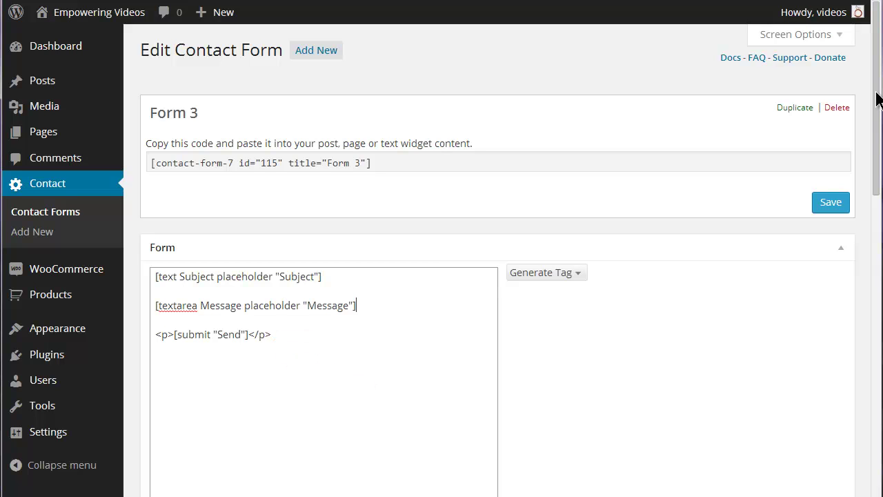
# Step: Scroll down through Form 3's settings
pyautogui.moveTo(877, 99); pyautogui.dragTo(876, 302)
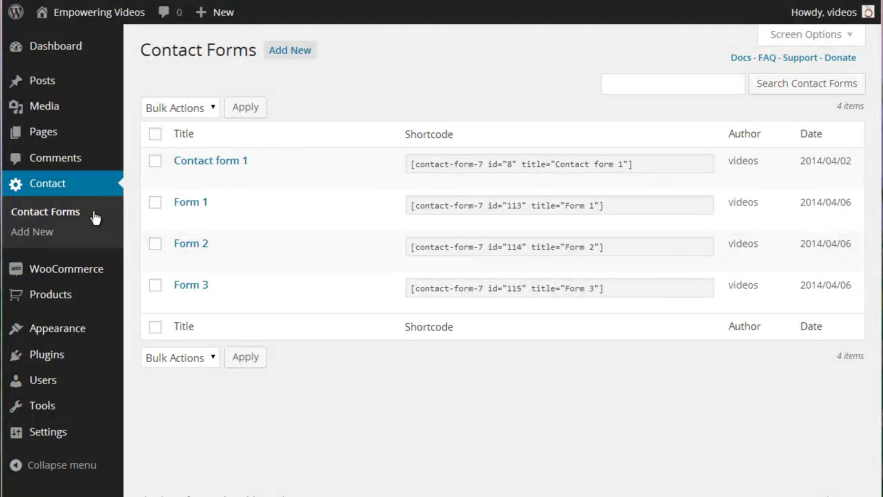
# Step: Add a [hidden step "1-3"] tag on a new line at the end of Form 1
pyautogui.moveTo(193, 230)
pyautogui.click(182, 218)
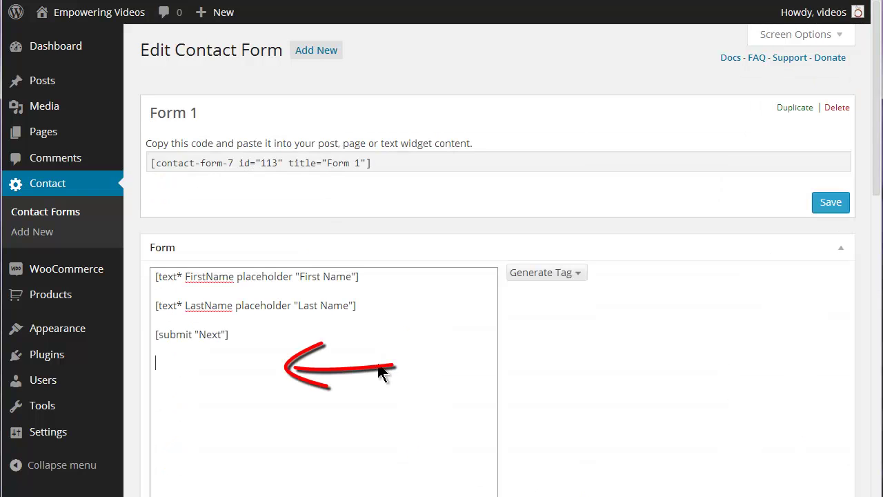
pyautogui.write('[hidden step "1-3"]')
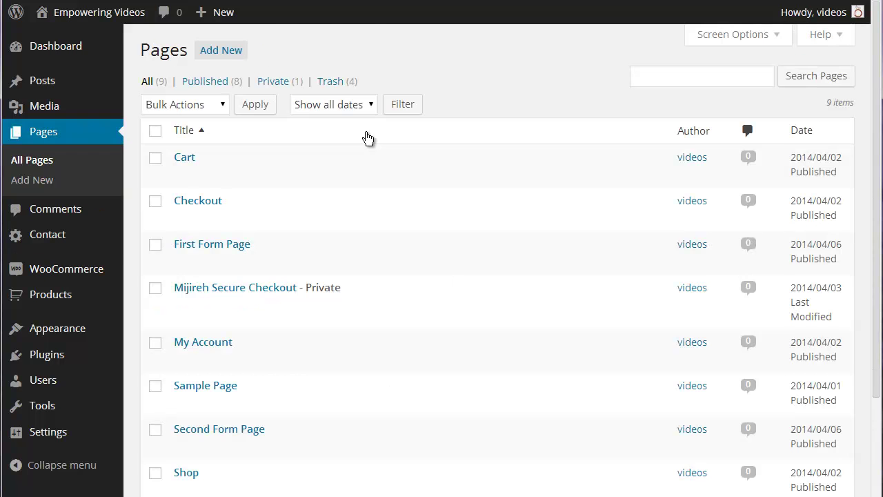
pyautogui.scroll(-3, 368, 138)
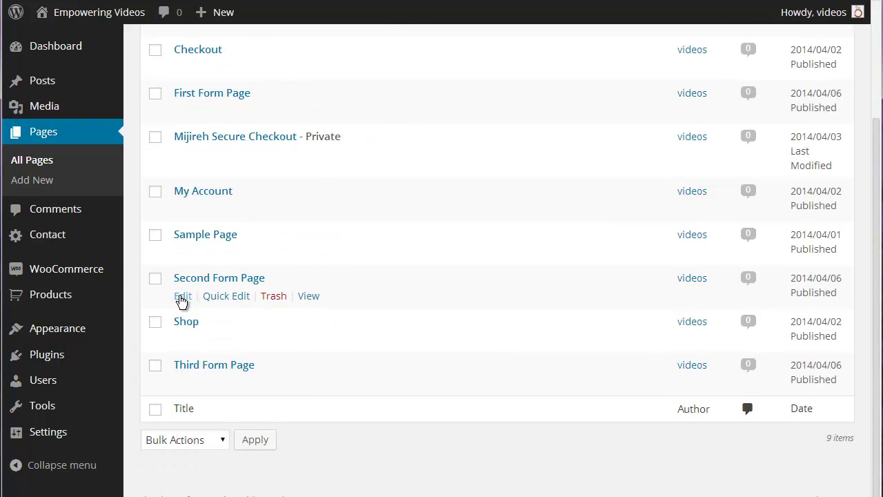
pyautogui.click(182, 297)
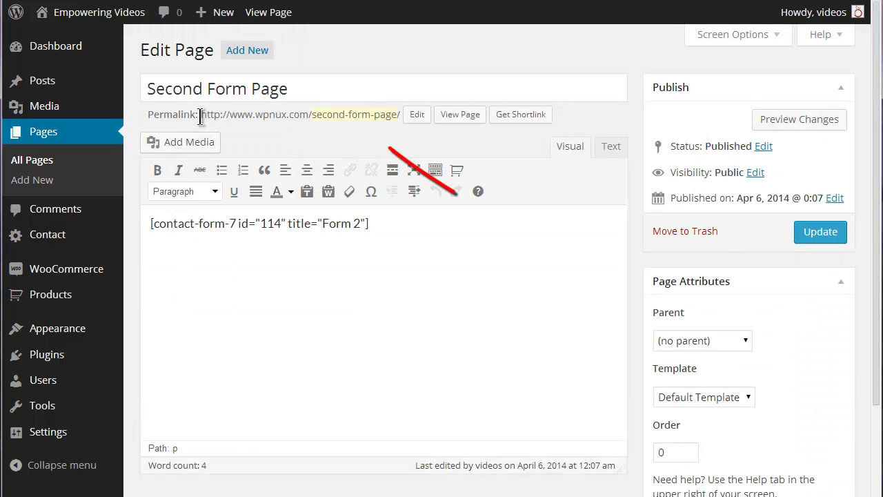
pyautogui.moveTo(201, 113); pyautogui.dragTo(408, 117)
pyautogui.rightClick(323, 115)
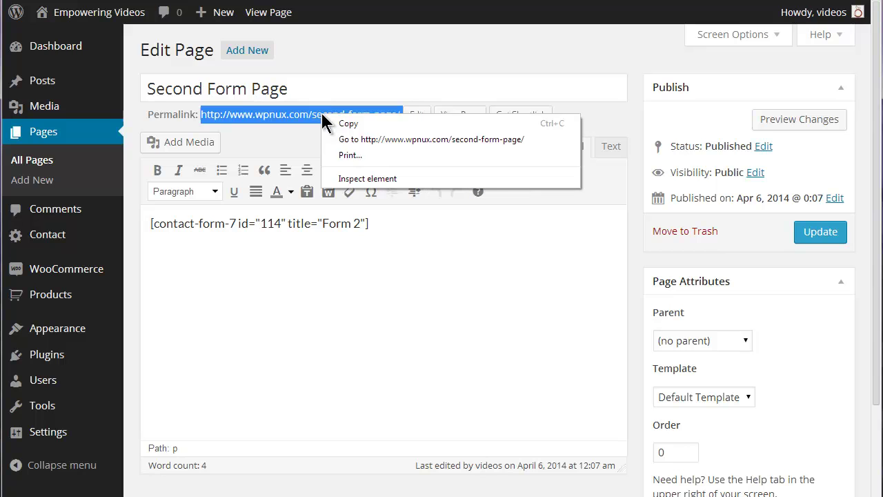
pyautogui.click(345, 123)
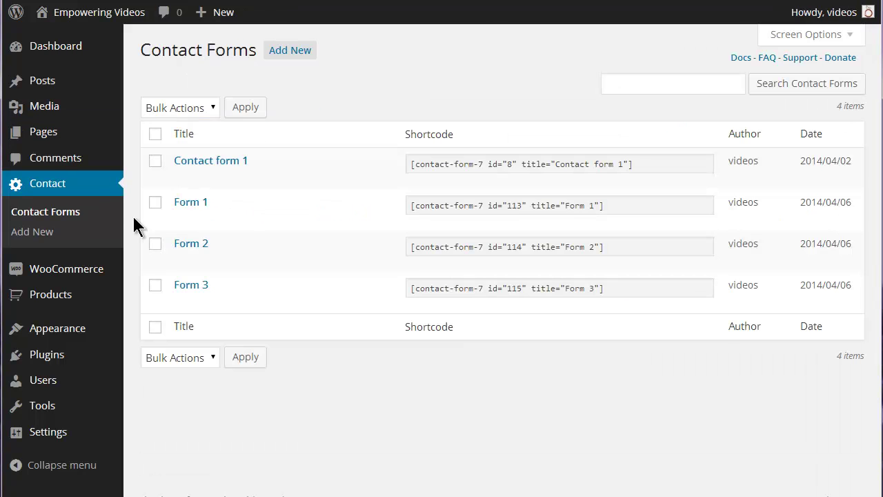
# Step: Paste an on_sent_ok redirect to the second form page into Form 1's Additional Settings
pyautogui.click(181, 216)
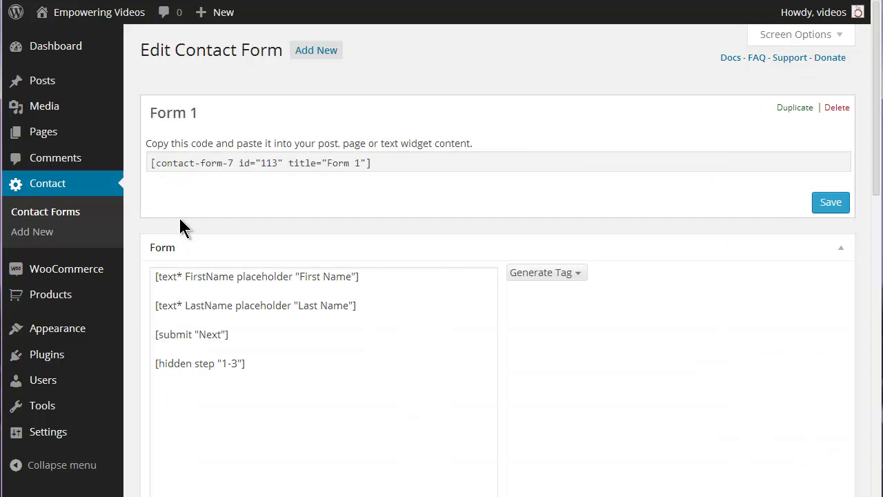
pyautogui.moveTo(877, 148); pyautogui.dragTo(853, 390)
pyautogui.scroll(-4, 789, 481)
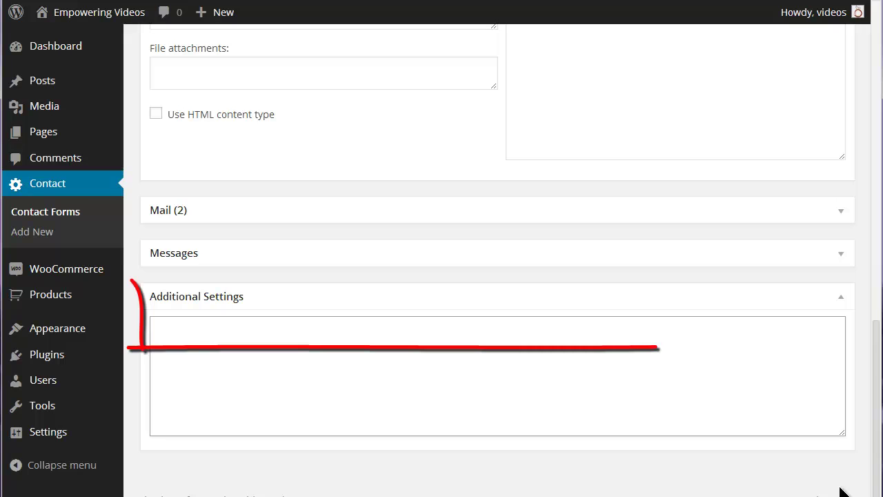
pyautogui.hotkey('ctrl', 'v')
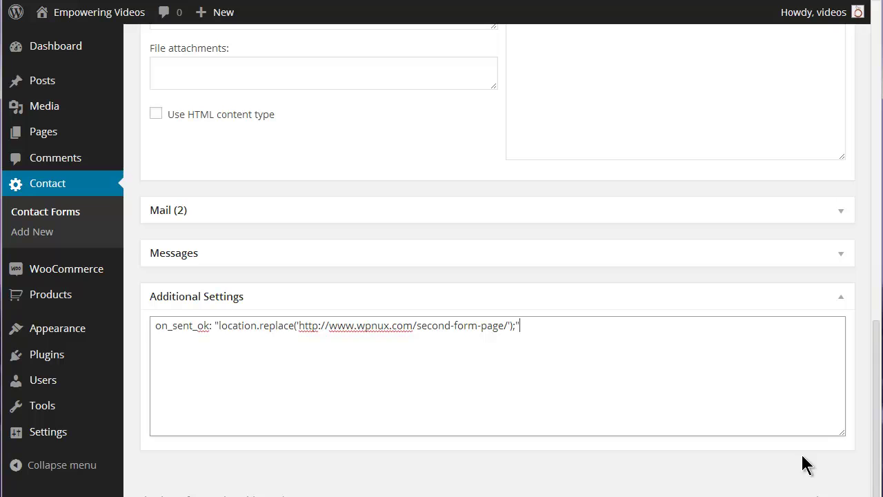
# Step: Save Form 1 and open Form 2 for editing
pyautogui.scroll(15, 805, 465)
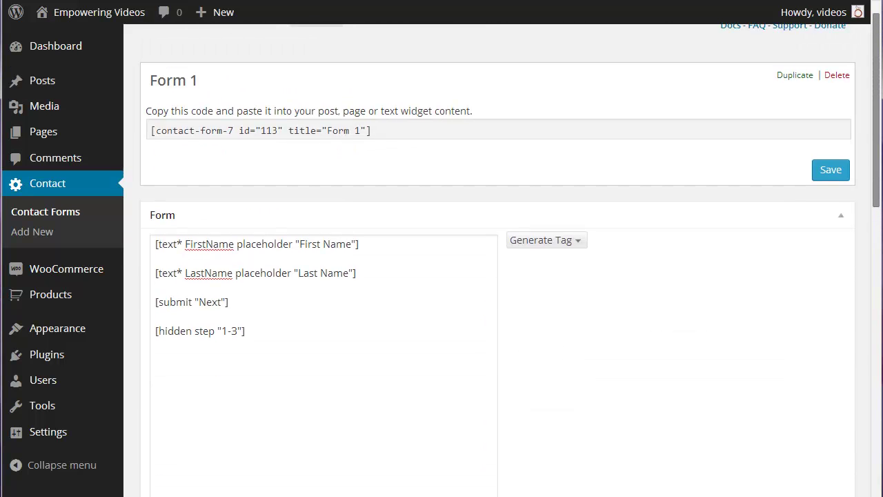
pyautogui.click(831, 189)
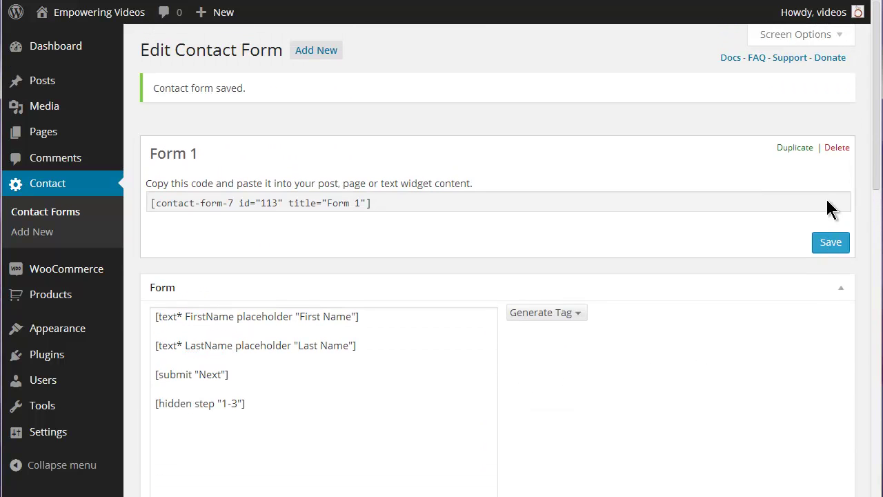
pyautogui.click(63, 219)
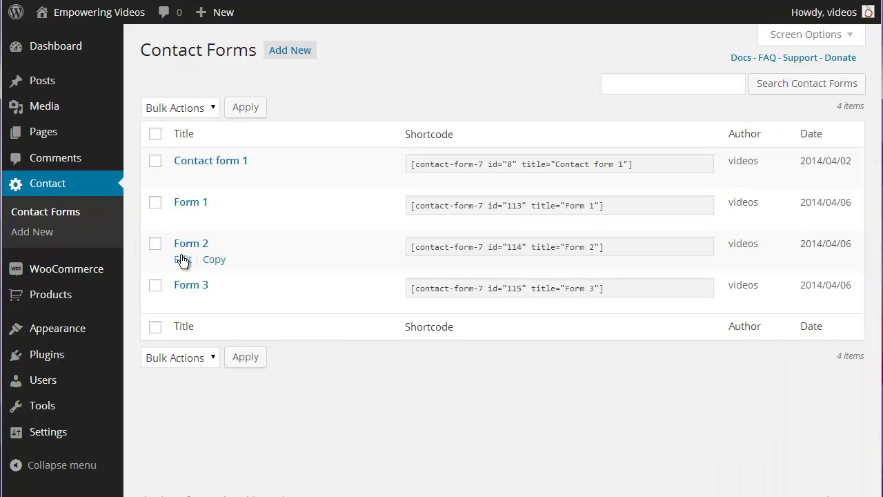
pyautogui.click(181, 260)
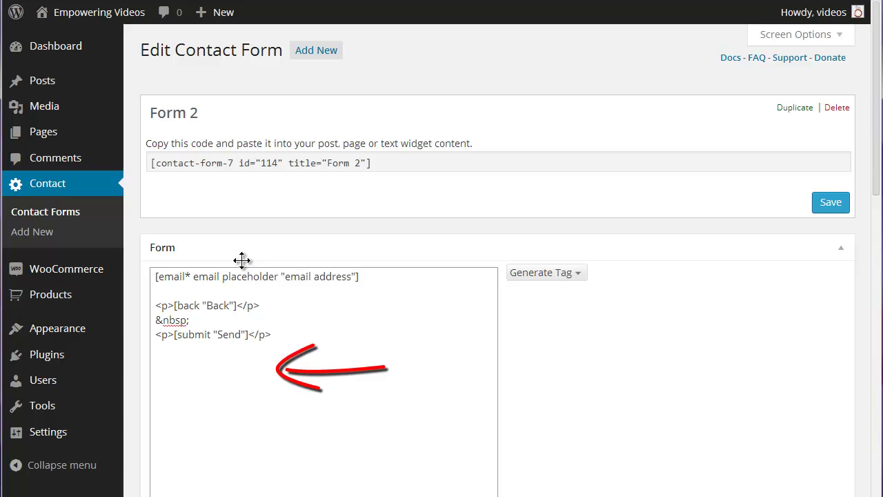
# Step: Add a [hidden step "2-3"] line to the end of Form 2's code
pyautogui.hotkey('ctrl', 'v')
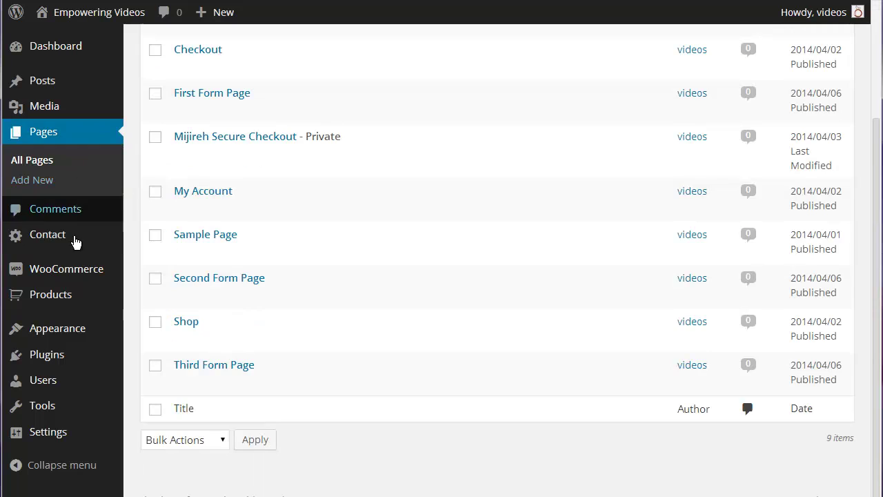
pyautogui.moveTo(193, 398)
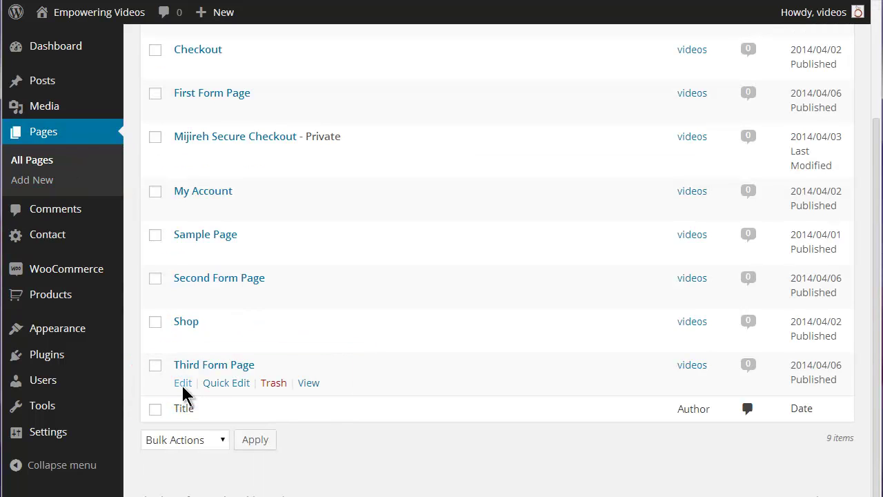
pyautogui.click(183, 384)
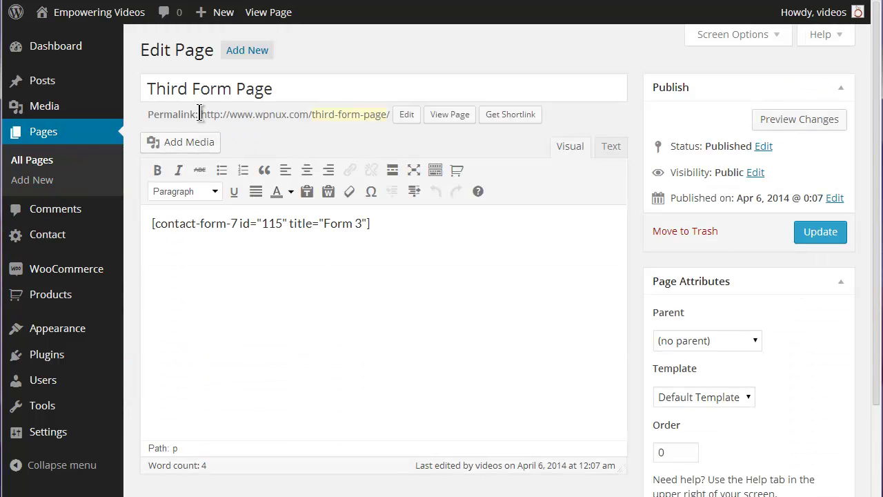
pyautogui.moveTo(199, 114); pyautogui.dragTo(390, 114)
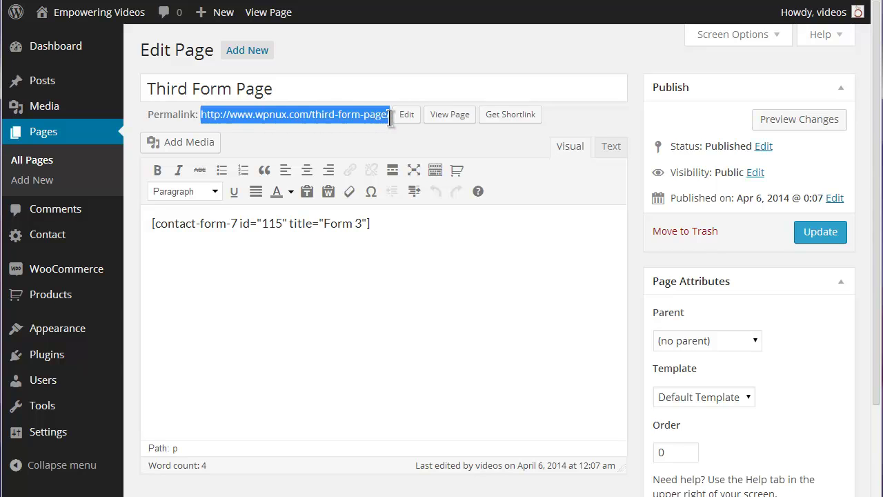
pyautogui.rightClick(349, 113)
pyautogui.click(376, 123)
# Step: Paste the on_sent_ok redirect into Form 2's Additional Settings and save Form 2
pyautogui.hotkey('ctrl', 'Tab')
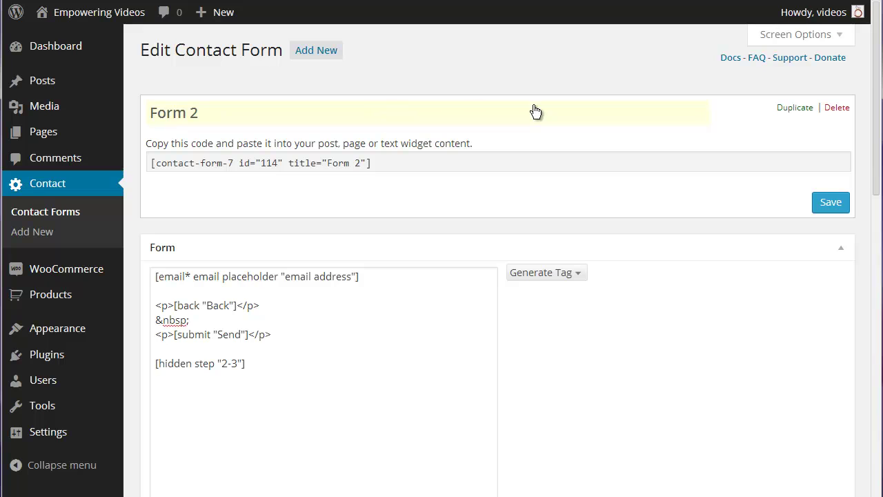
pyautogui.moveTo(878, 90); pyautogui.dragTo(873, 424)
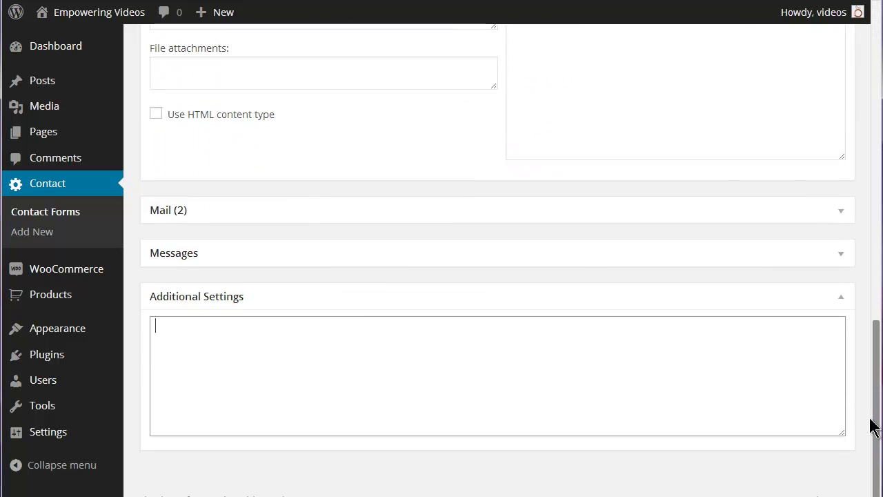
pyautogui.click(410, 354)
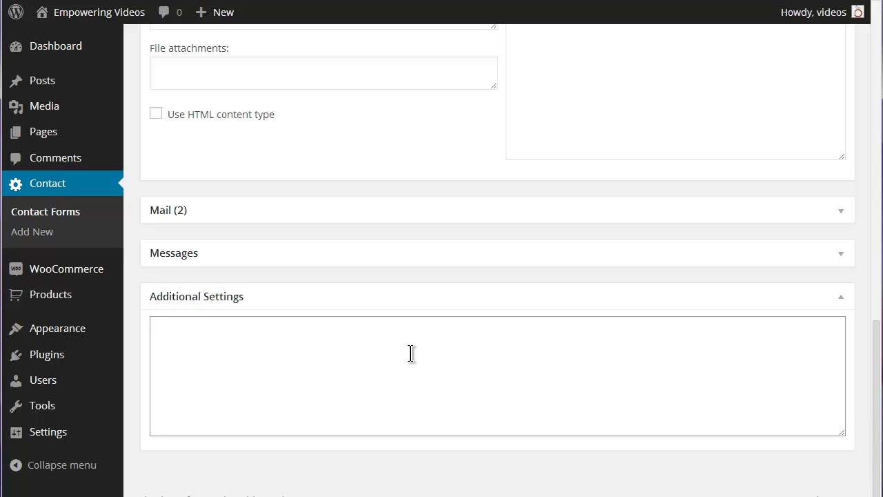
pyautogui.hotkey('ctrl', 'v')
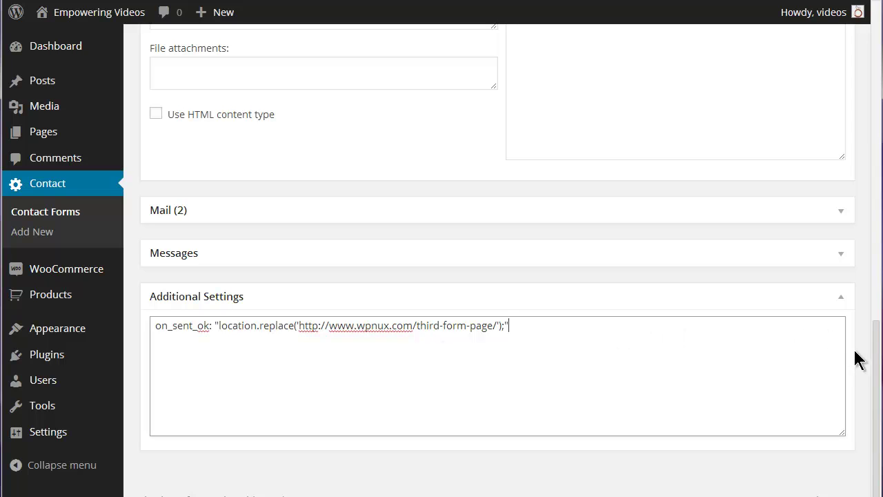
pyautogui.moveTo(881, 353); pyautogui.dragTo(880, 55)
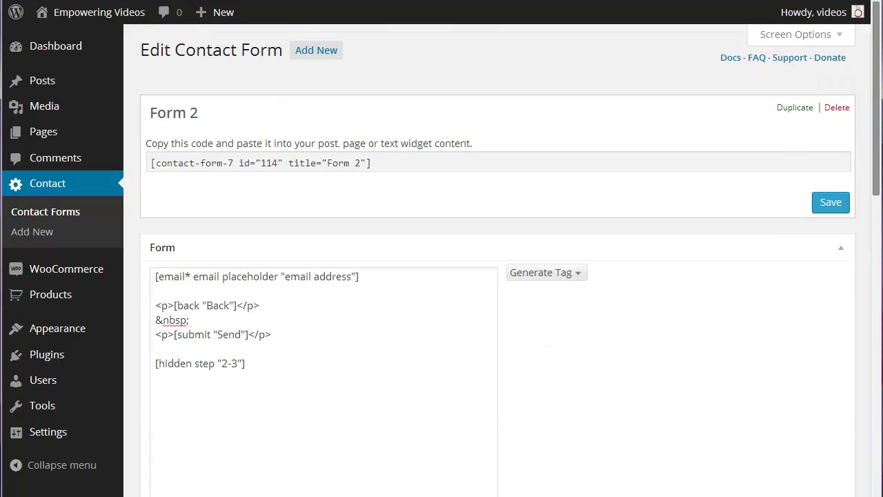
pyautogui.click(822, 204)
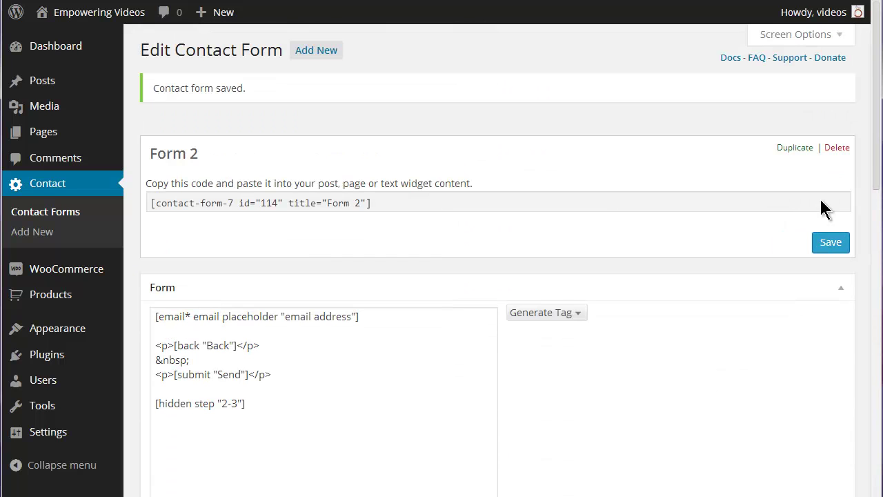
# Step: Add a [hidden step "3-3"] line below Form 3's submit tag and save Form 3
pyautogui.click(55, 219)
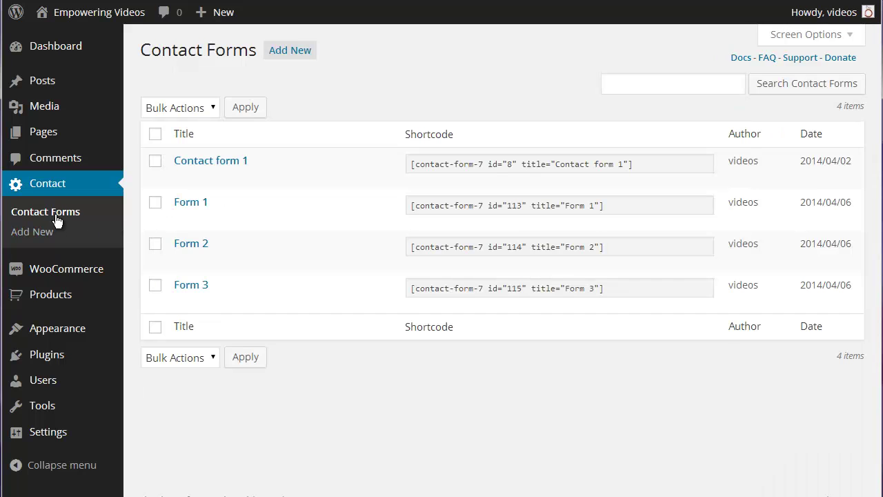
pyautogui.click(184, 303)
pyautogui.click(179, 360)
pyautogui.hotkey('ctrl', 'v')
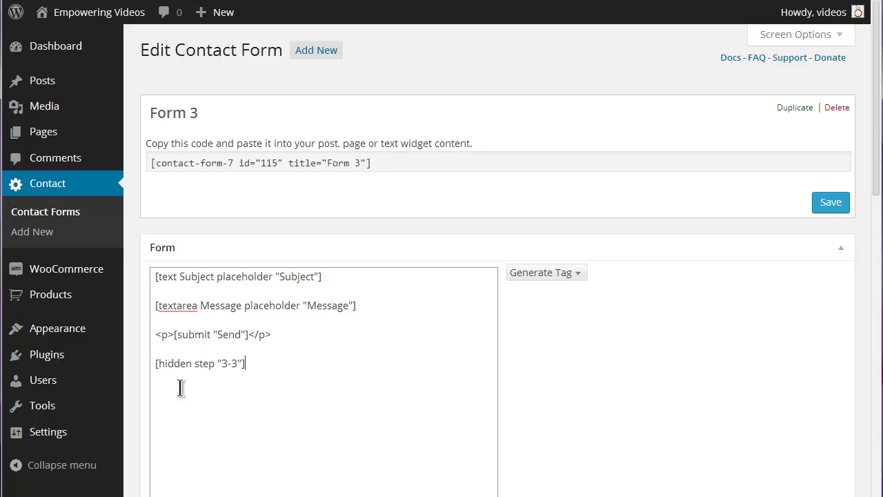
pyautogui.click(828, 207)
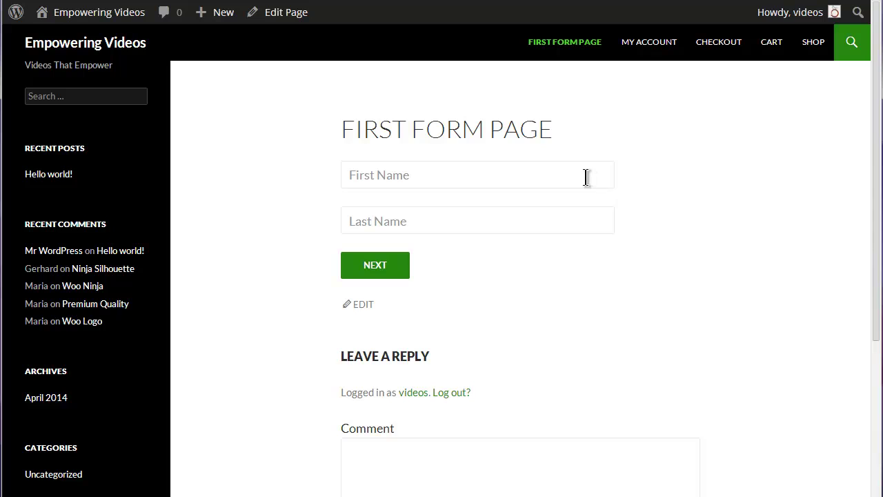
# Step: Enter a first and last name on the first form page and go to the next step
pyautogui.click(585, 178)
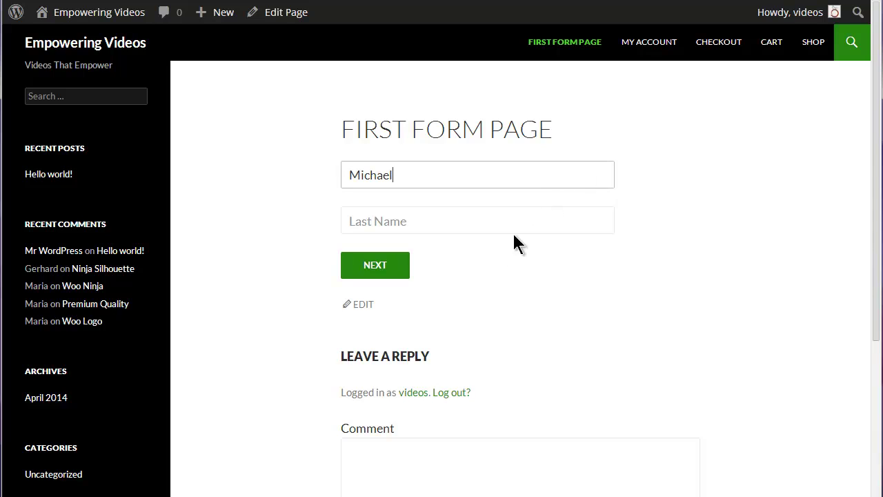
pyautogui.click(516, 221)
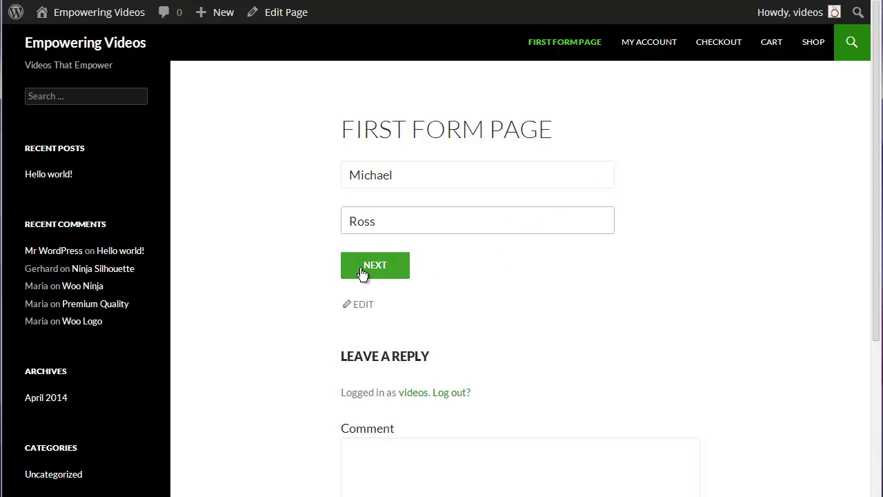
pyautogui.click(361, 273)
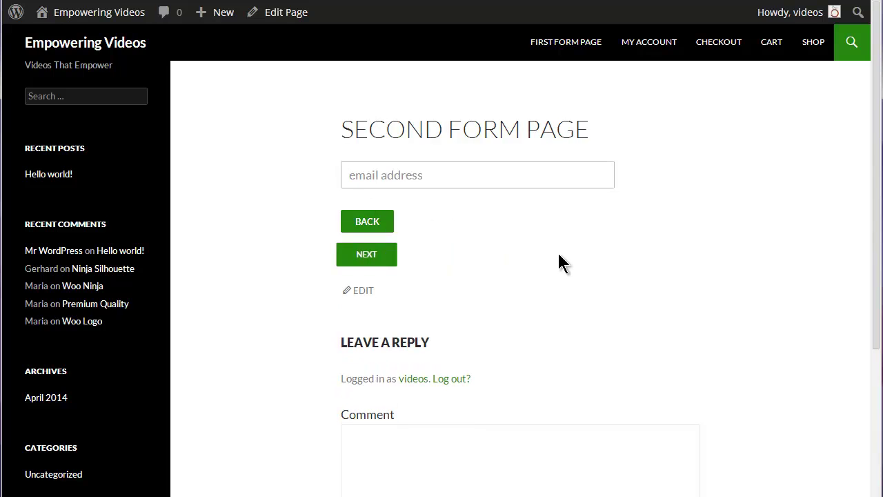
# Step: Enter the e-mail address, then a subject and message, and send the form
pyautogui.hotkey('ctrl', 'v')
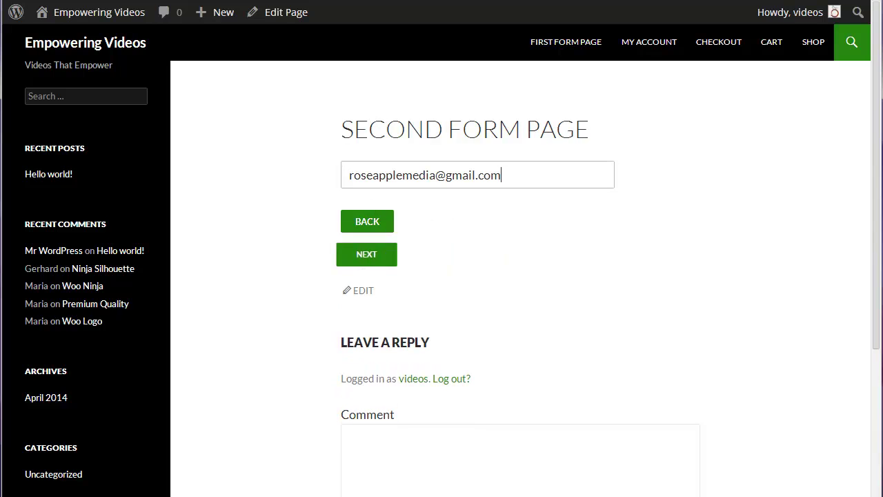
pyautogui.click(366, 254)
pyautogui.write('Contact Form 7 Multi-Step Form')
pyautogui.click(424, 223)
pyautogui.write('Tutorial on using the Contact Form 7 Multi-Step Form.')
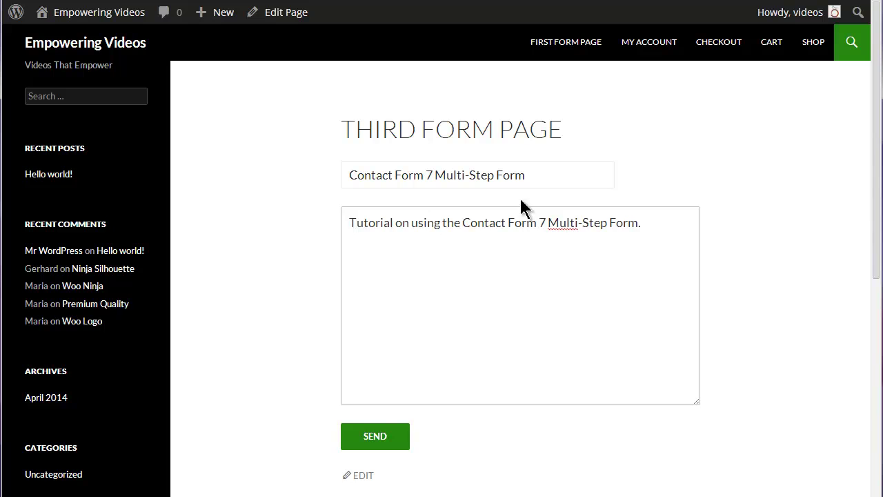
pyautogui.click(371, 443)
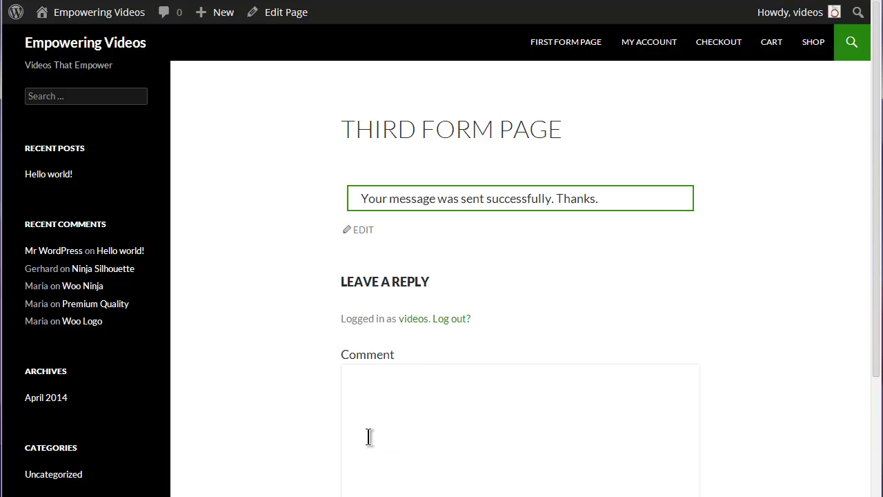